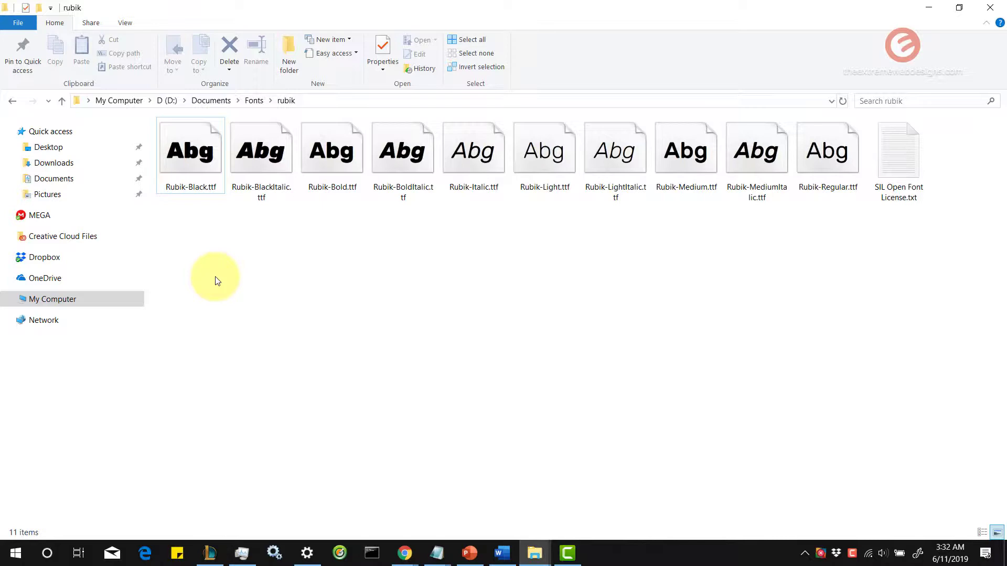
Install Rubik-Black.ttf through Windows Font Viewer
right_click(192, 175)
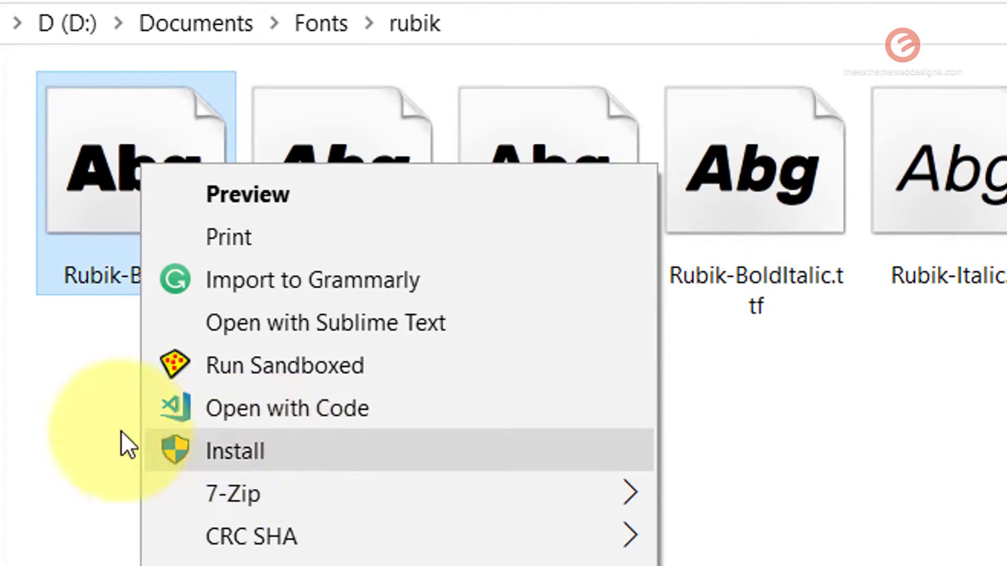
click(99, 380)
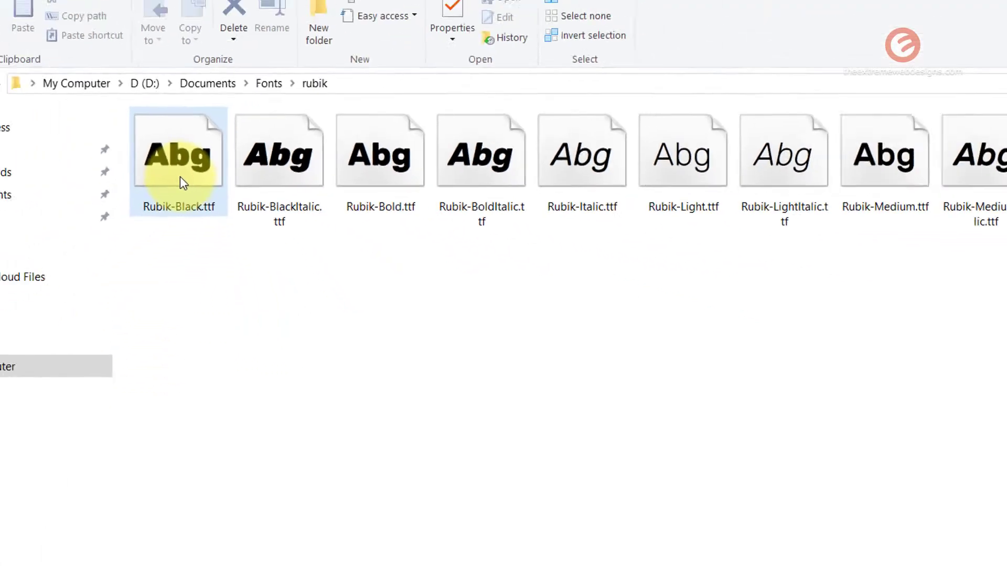
double_click(181, 178)
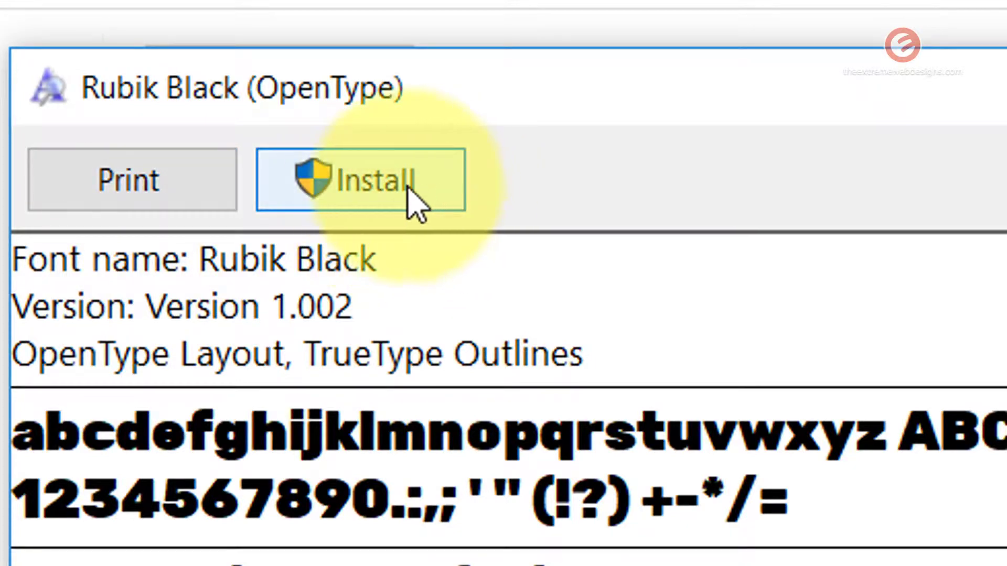
click(388, 194)
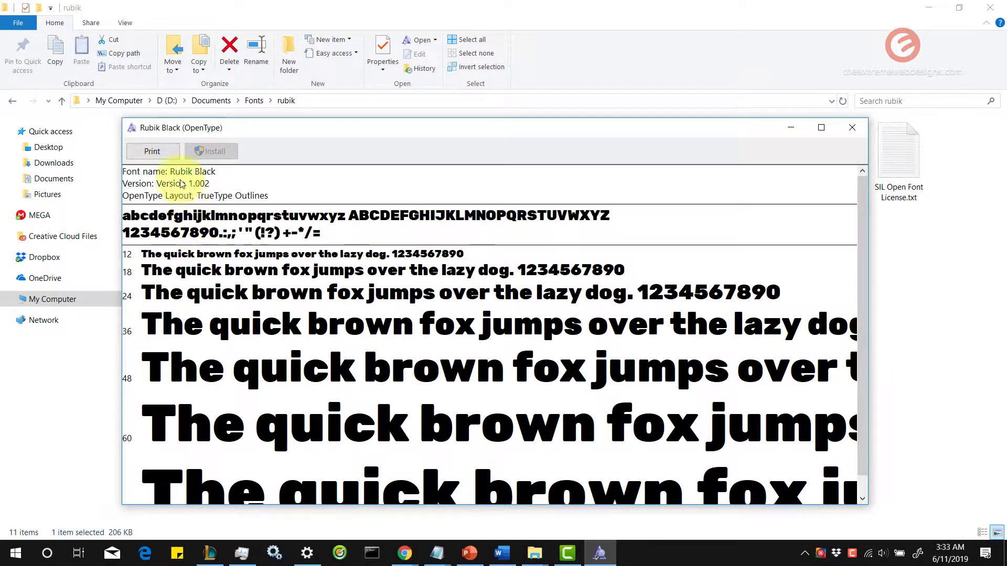
Type 'Test' into the blank Word document and select it
click(913, 269)
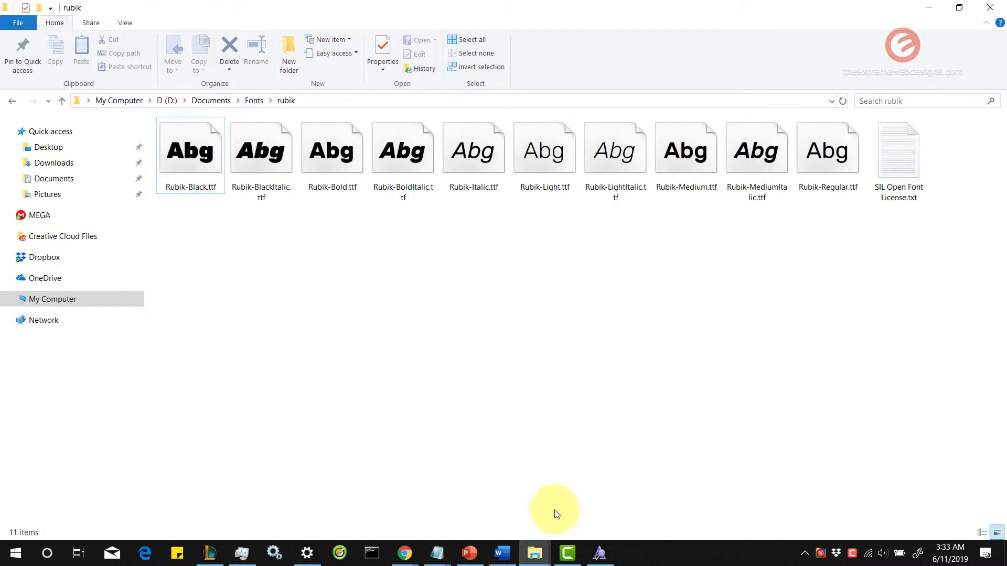
click(504, 554)
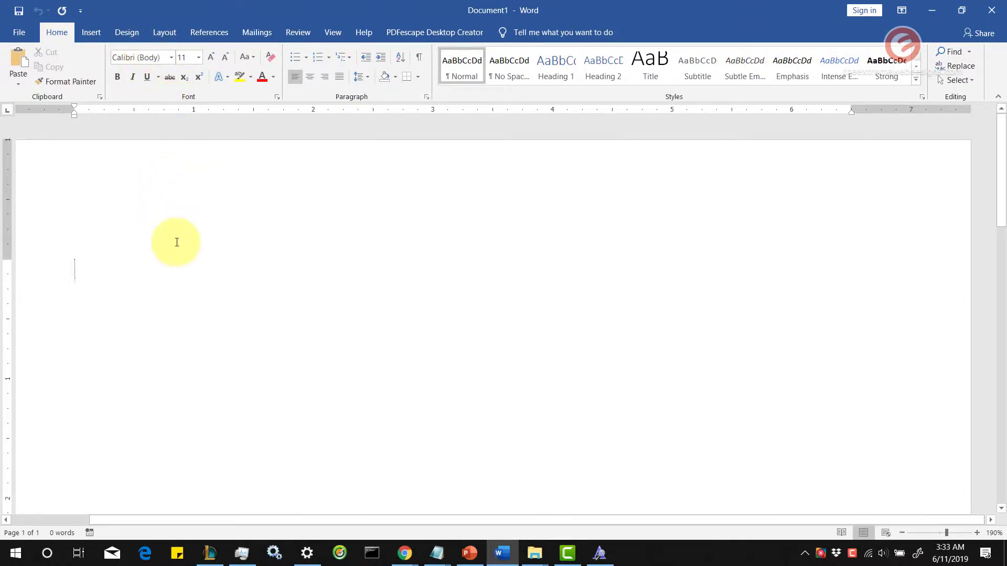
text(Test)
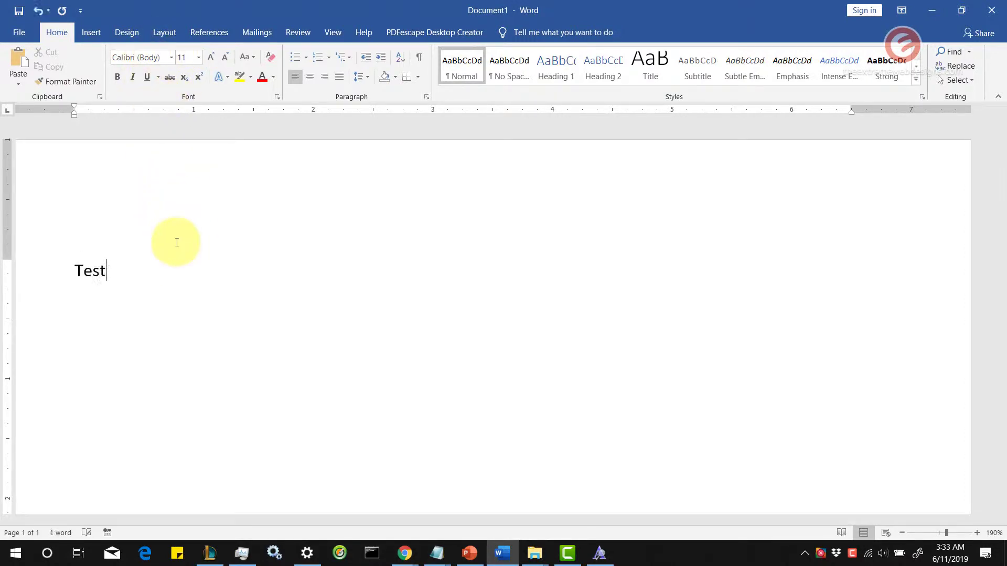
key(ctrl+a)
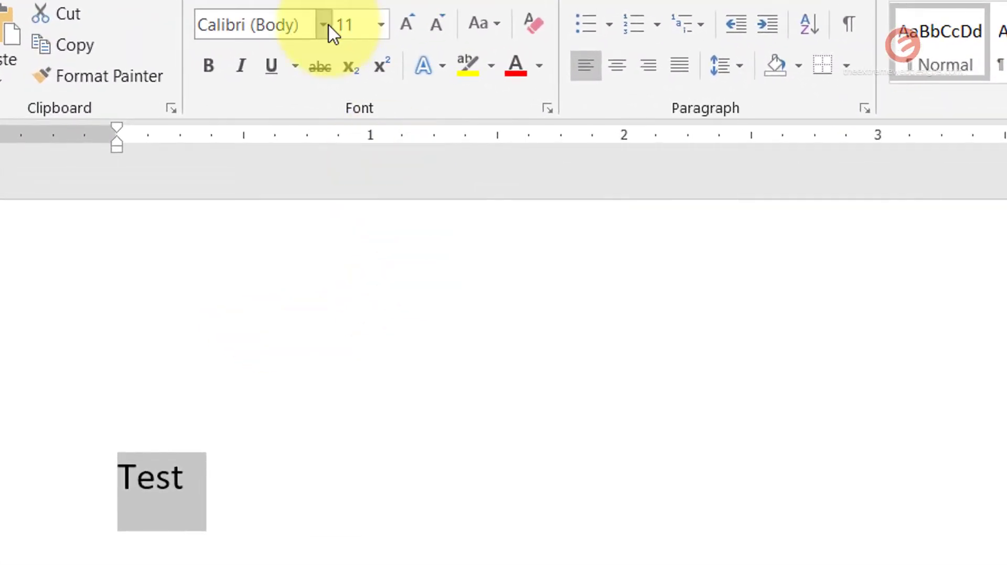
Apply the Rubik Black font to 'Test'
click(171, 57)
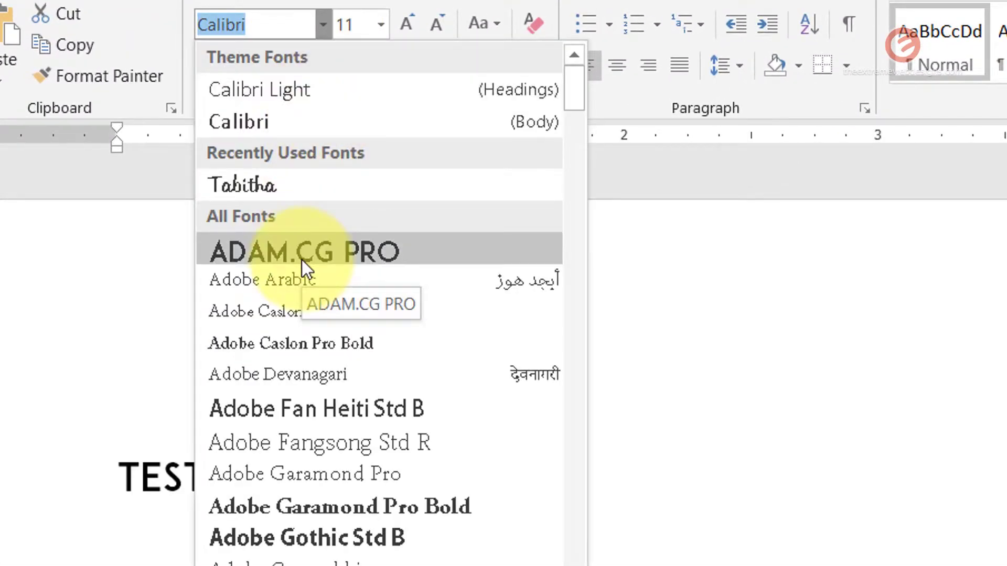
text(Rubik Black)
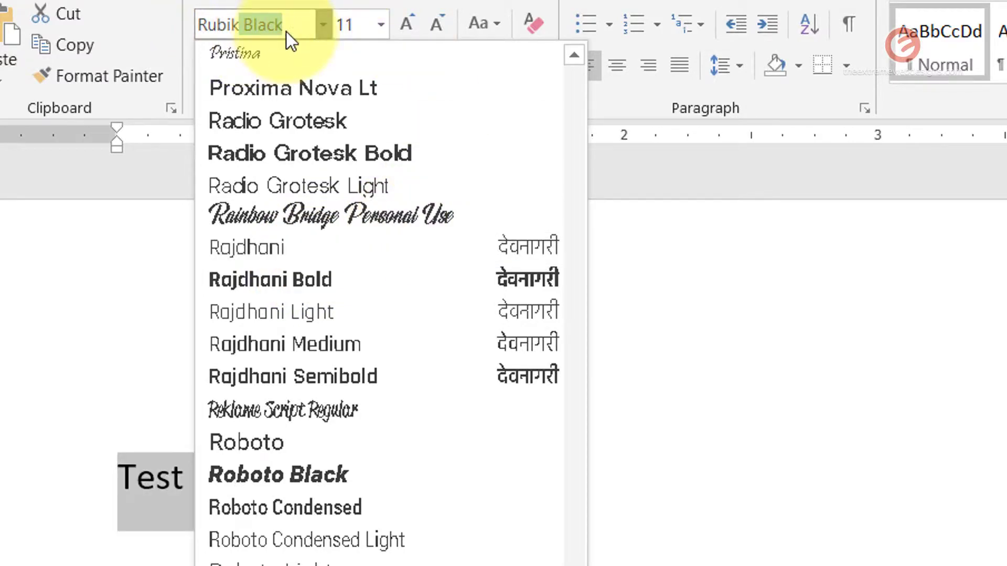
key(End)
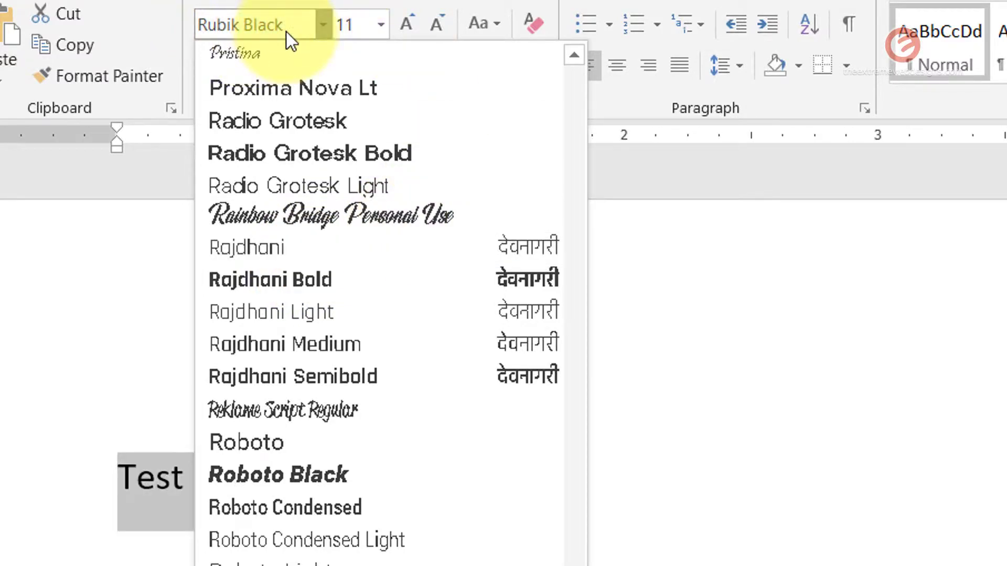
key(Return)
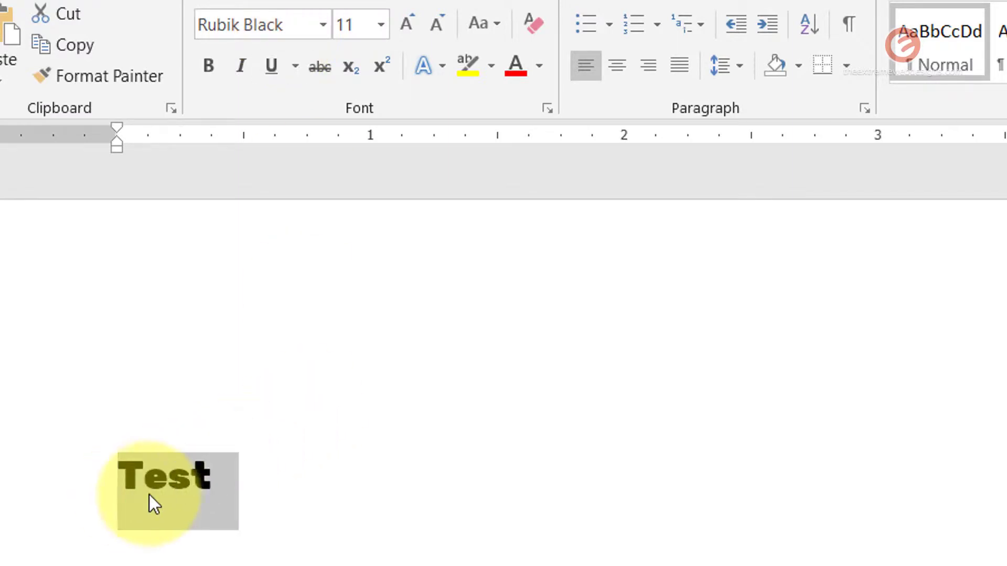
click(283, 495)
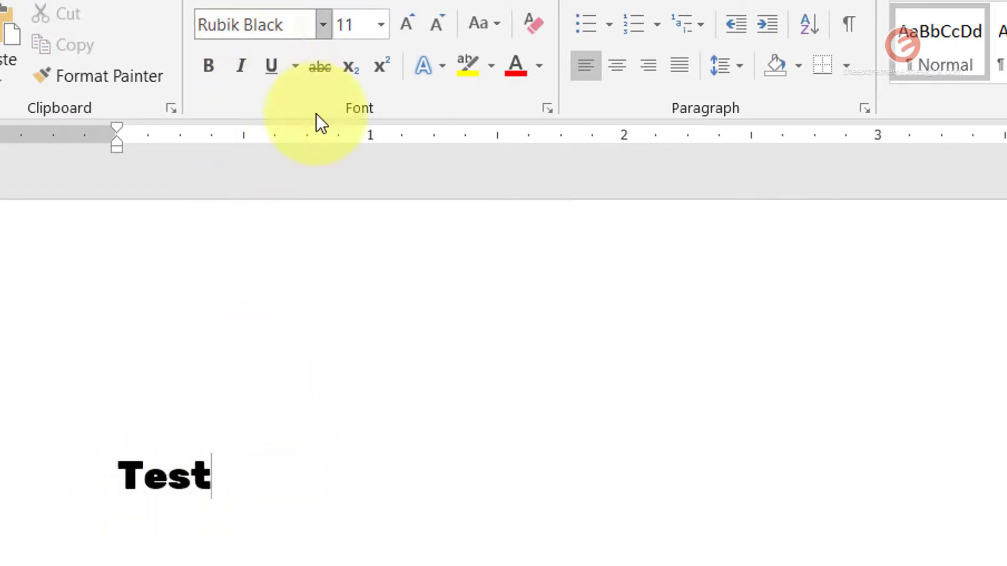
Set 'Test' to 28 pt font size
double_click(271, 471)
click(381, 24)
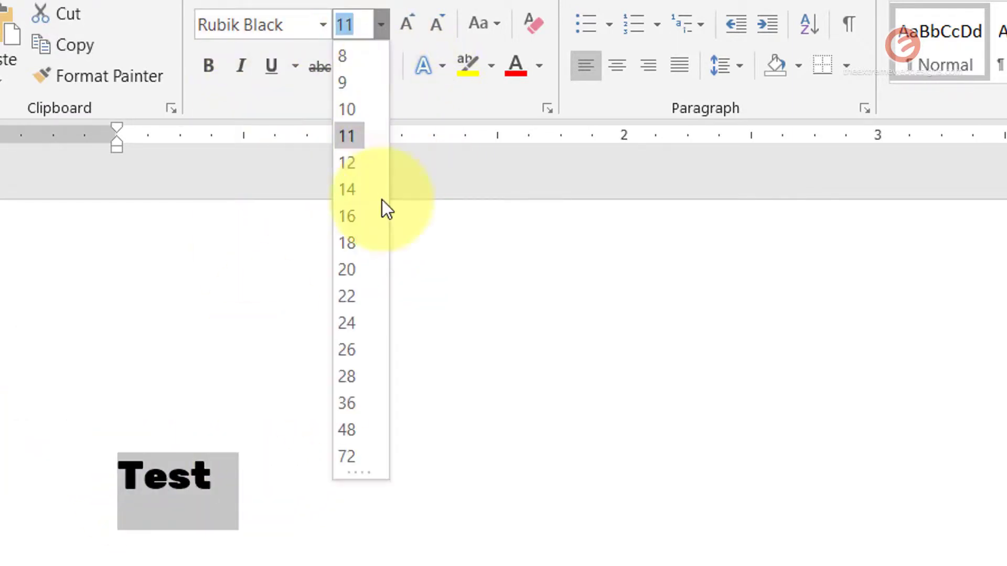
click(360, 373)
click(384, 484)
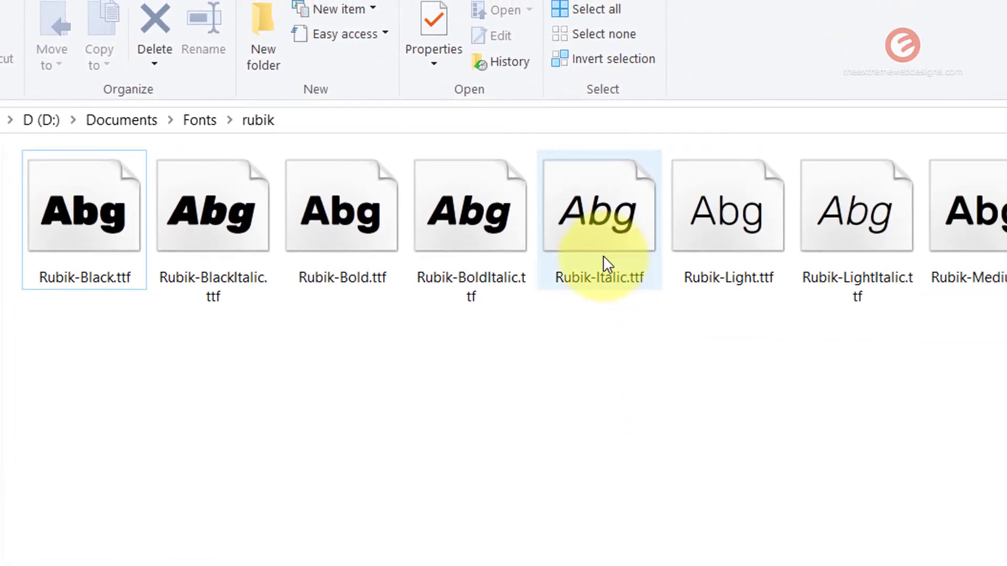
Install Rubik-Italic.ttf from its context menu in the rubik folder
click(603, 257)
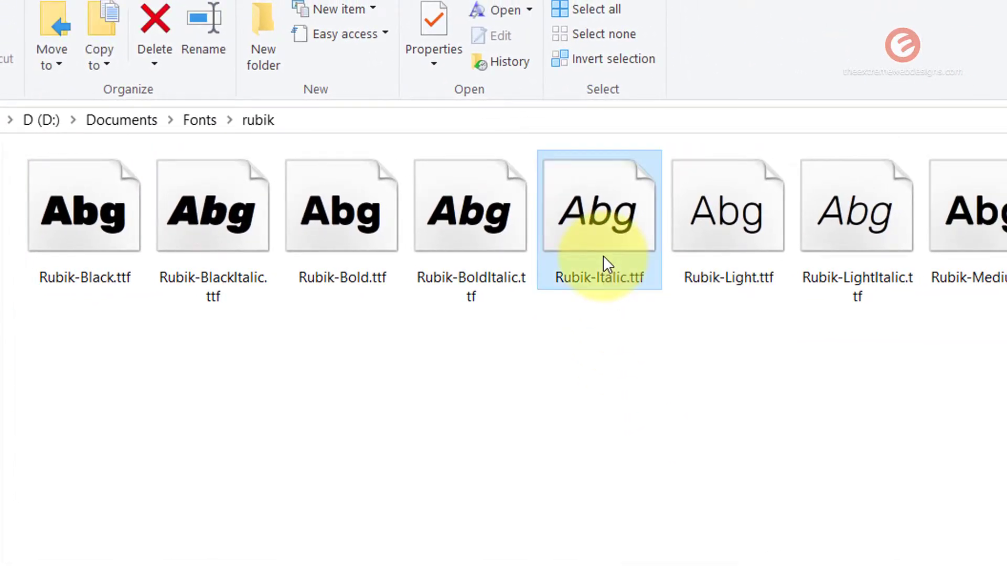
right_click(604, 256)
click(720, 389)
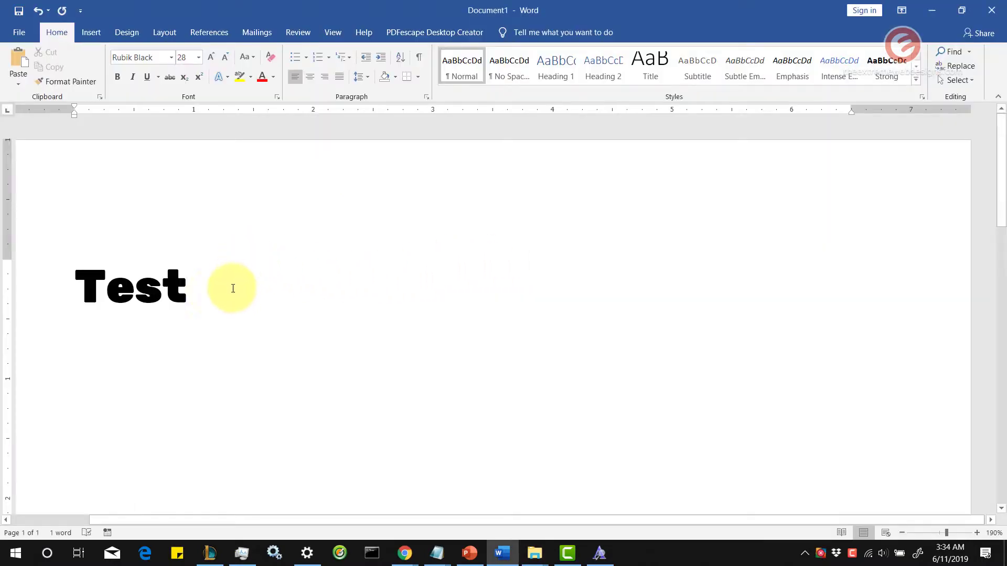
Select 'Test' and edit the Font name box until it reads just 'Rubik'
double_click(117, 295)
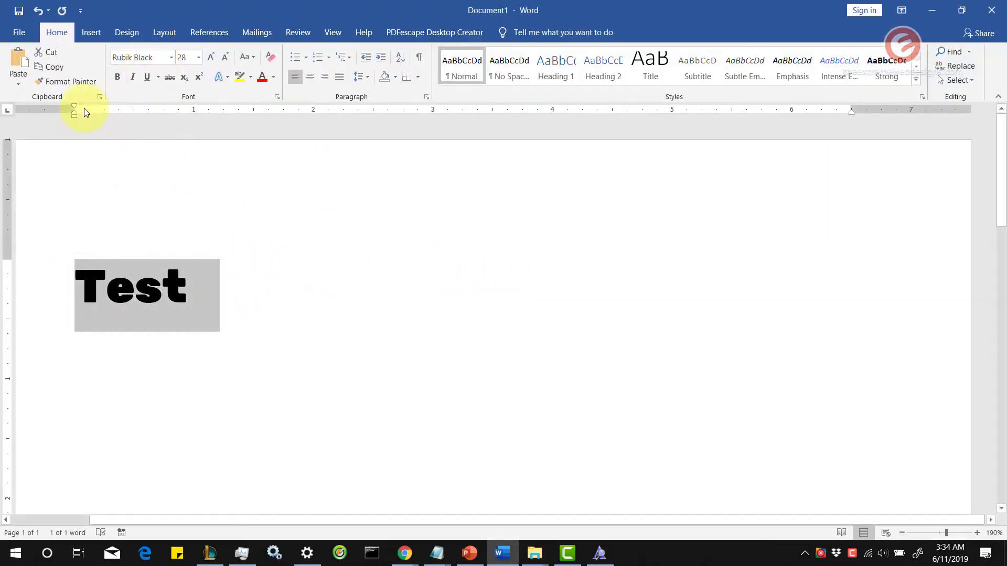
click(234, 34)
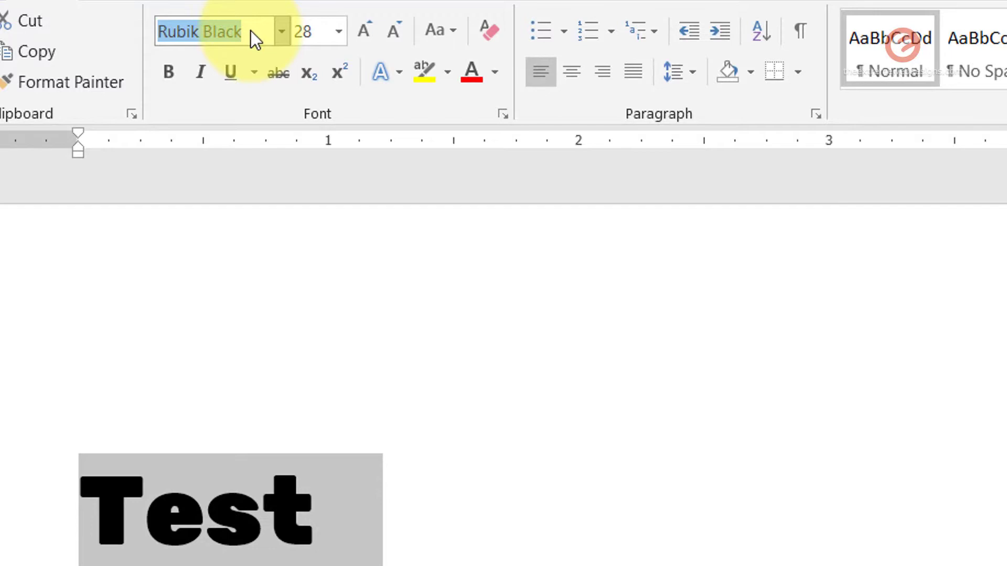
text(Rubik i)
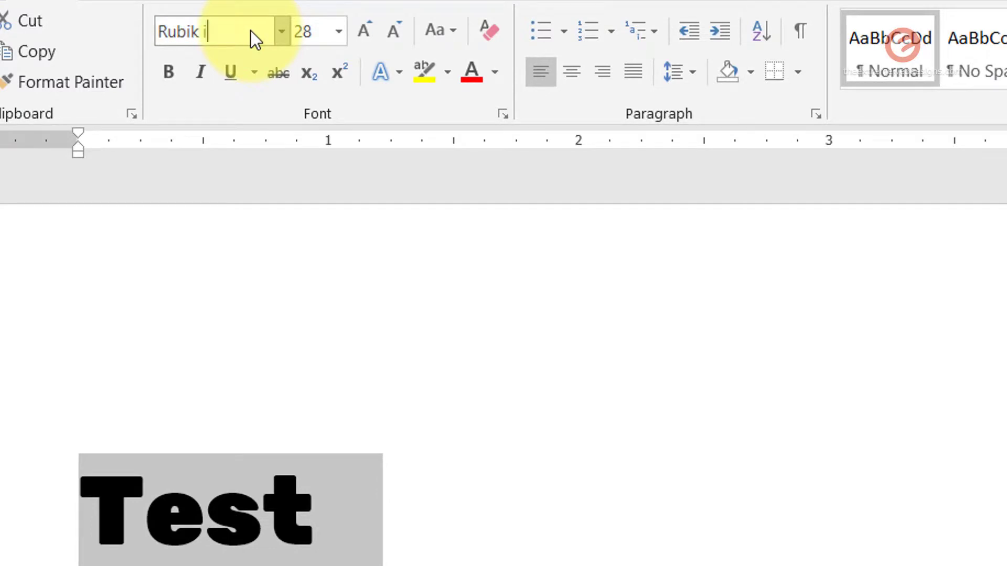
text(ta)
key(BackSpace)
key(BackSpace)
key(BackSpace)
text(ita)
key(BackSpace)
key(BackSpace)
key(BackSpace)
key(BackSpace)
text(-)
text(ital)
text(i)
key(BackSpace)
key(BackSpace)
key(BackSpace)
key(BackSpace)
key(BackSpace)
key(BackSpace)
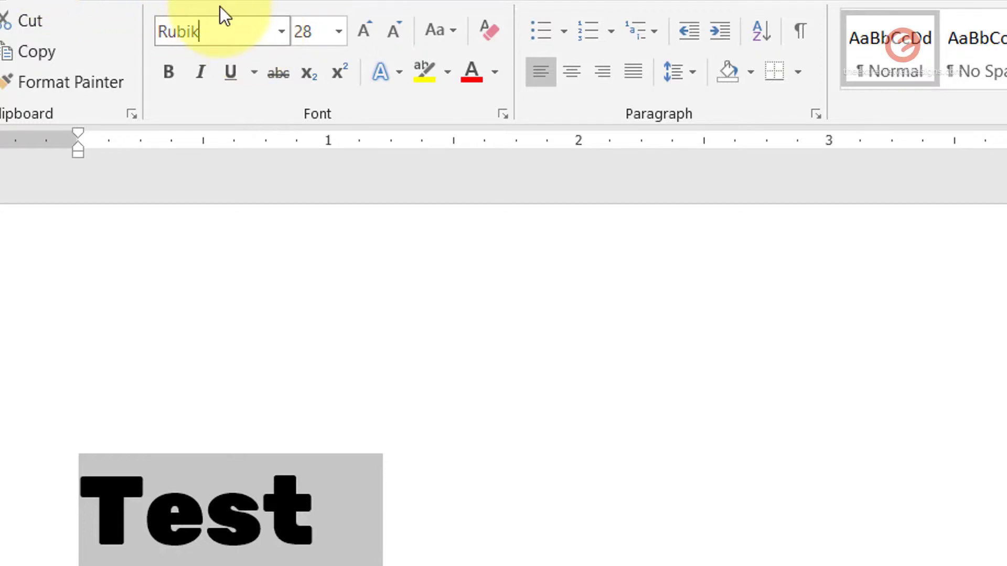
Choose Rubik from the font list so 'Test' shows in Rubik italic, then deselect
click(282, 33)
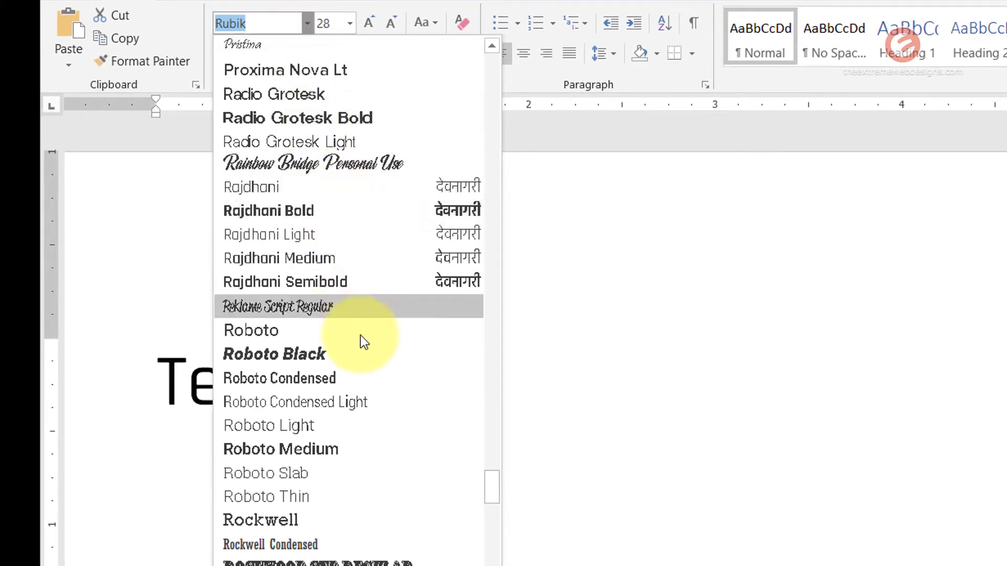
scroll(354, 362, down, 2)
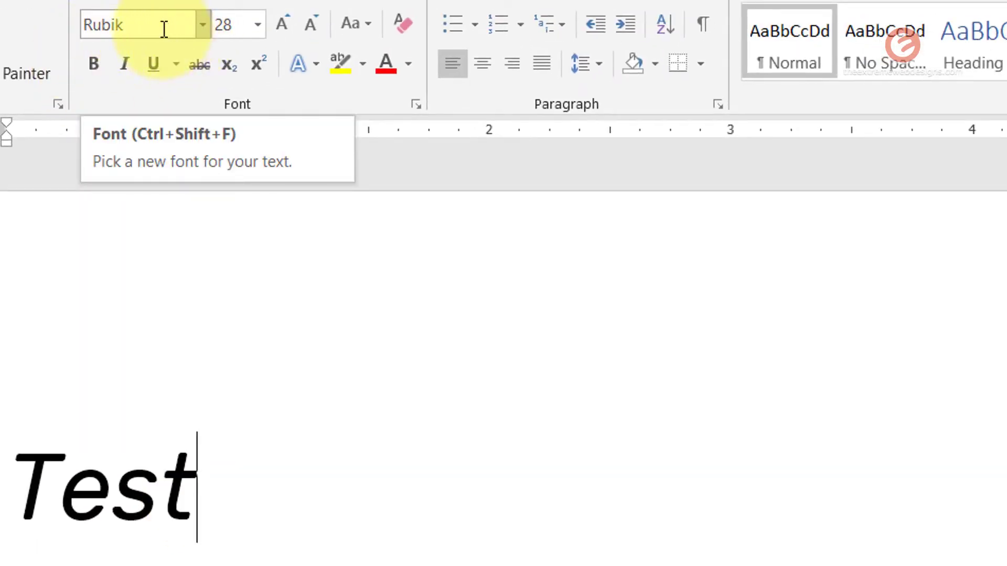
drag(209, 503, 2, 478)
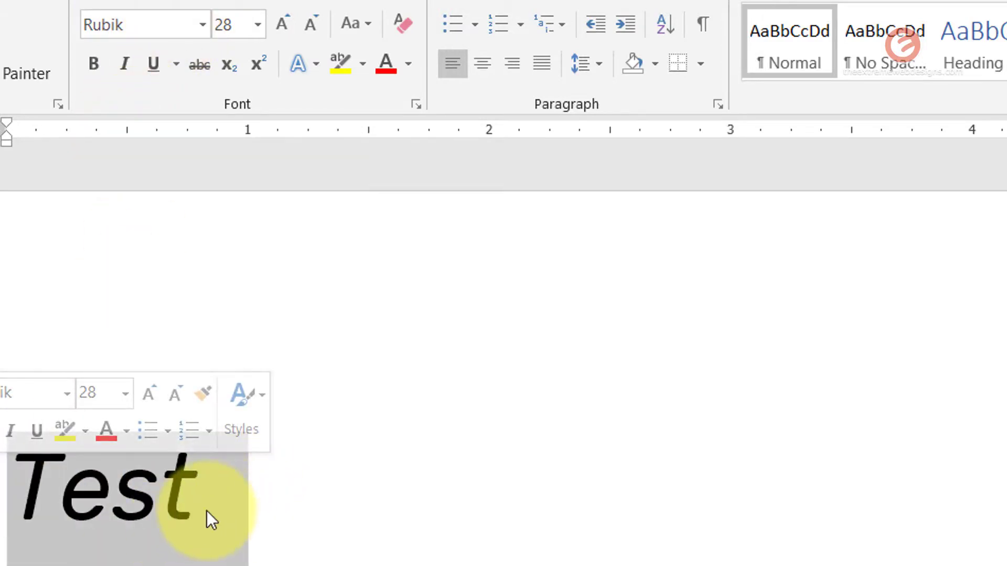
click(211, 520)
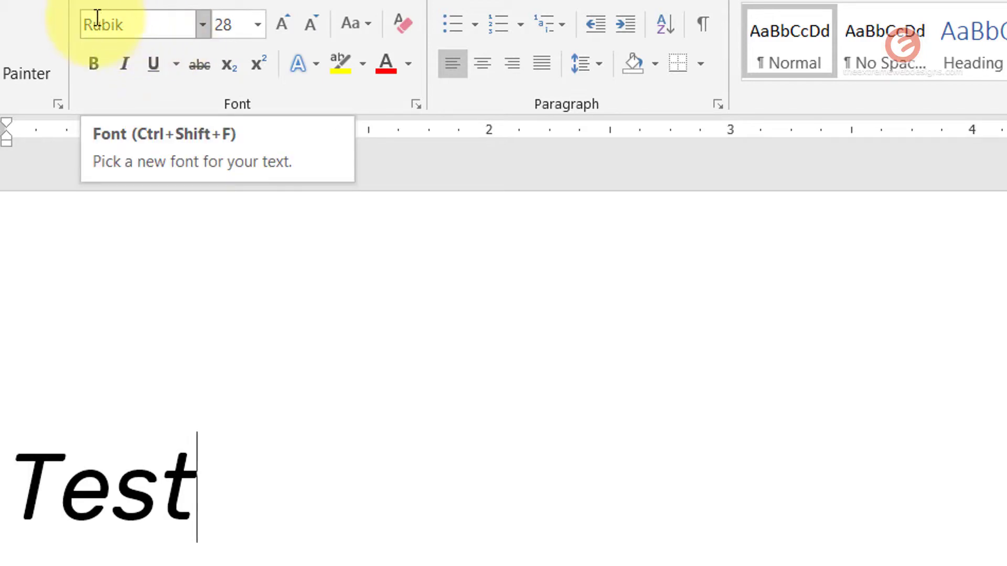
click(151, 27)
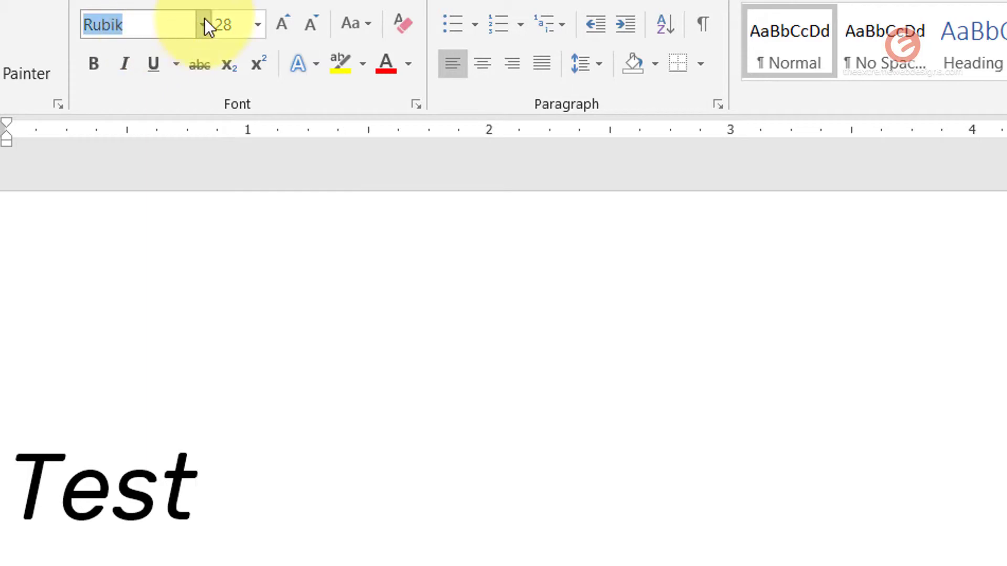
click(203, 24)
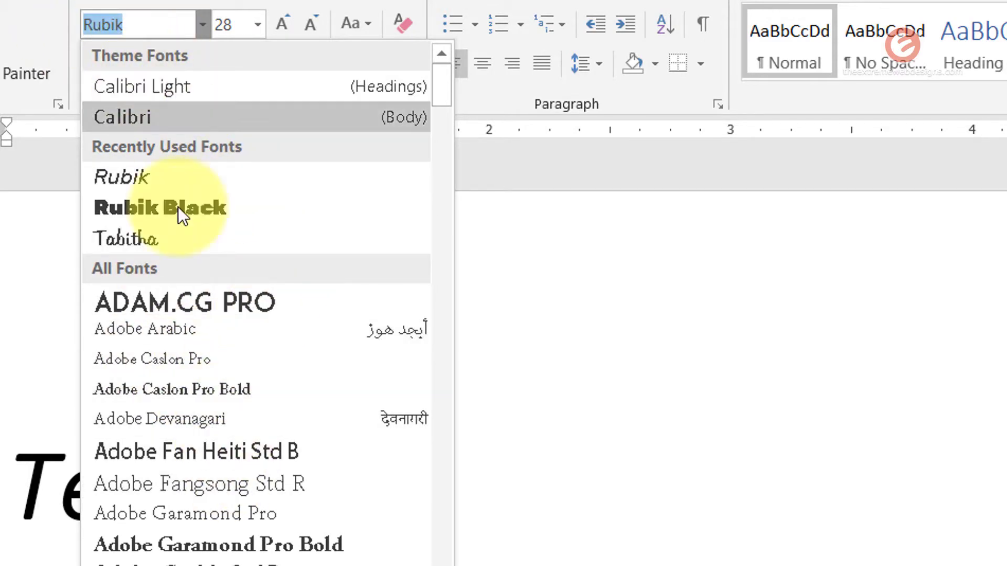
scroll(279, 294, down, 12)
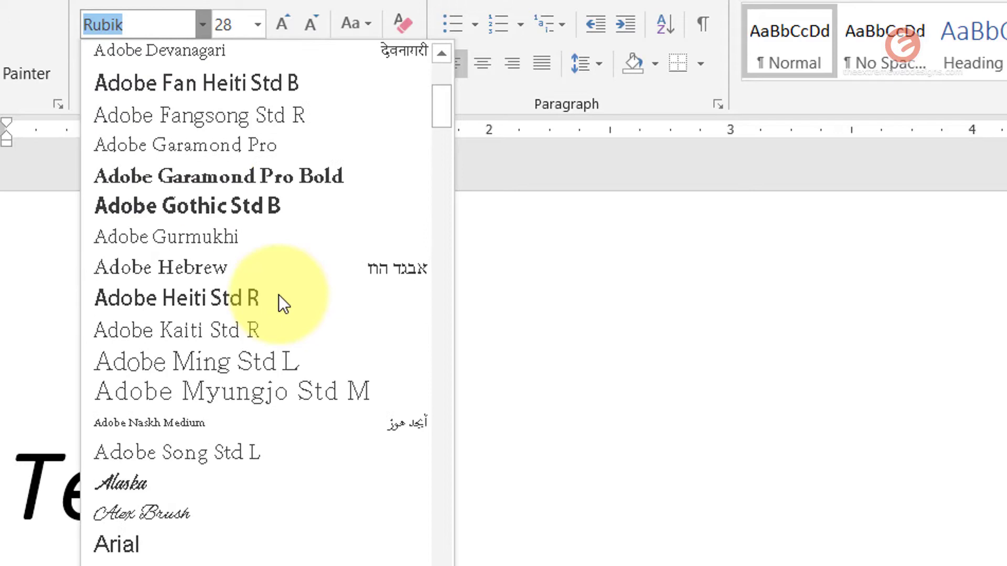
scroll(298, 296, down, 9)
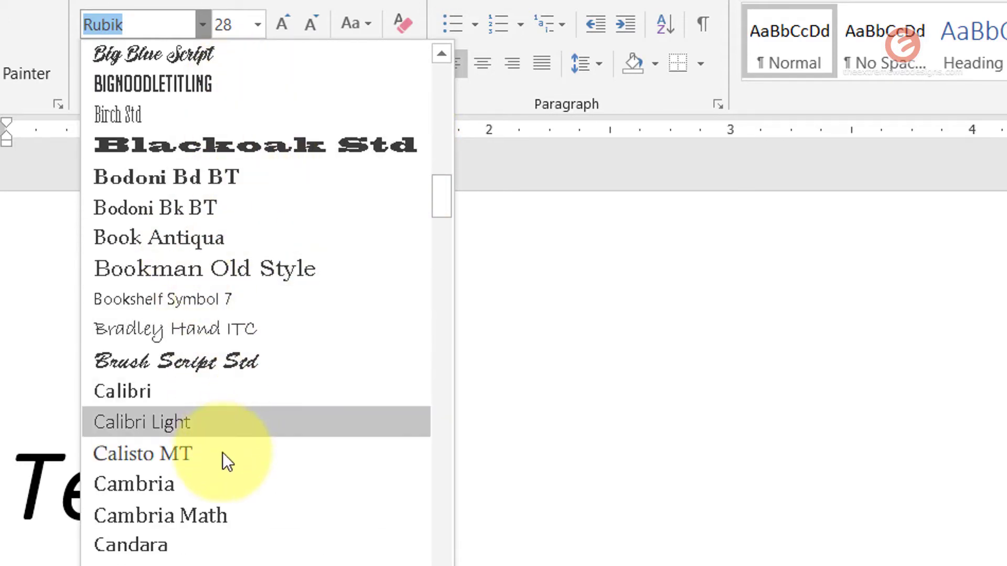
scroll(223, 468, down, 4)
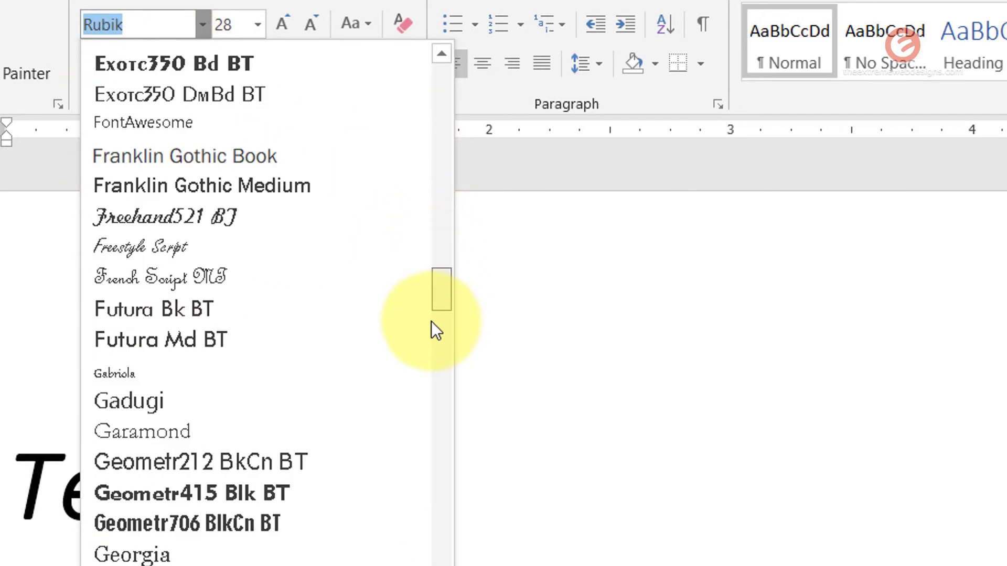
scroll(431, 321, down, 10)
scroll(434, 387, up, 5)
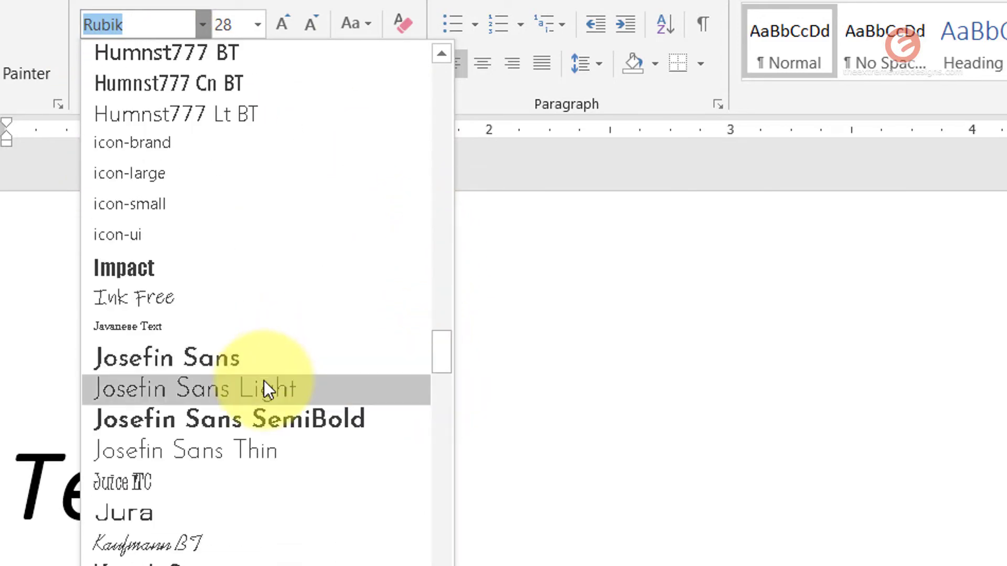
scroll(264, 383, down, 8)
scroll(252, 346, up, 7)
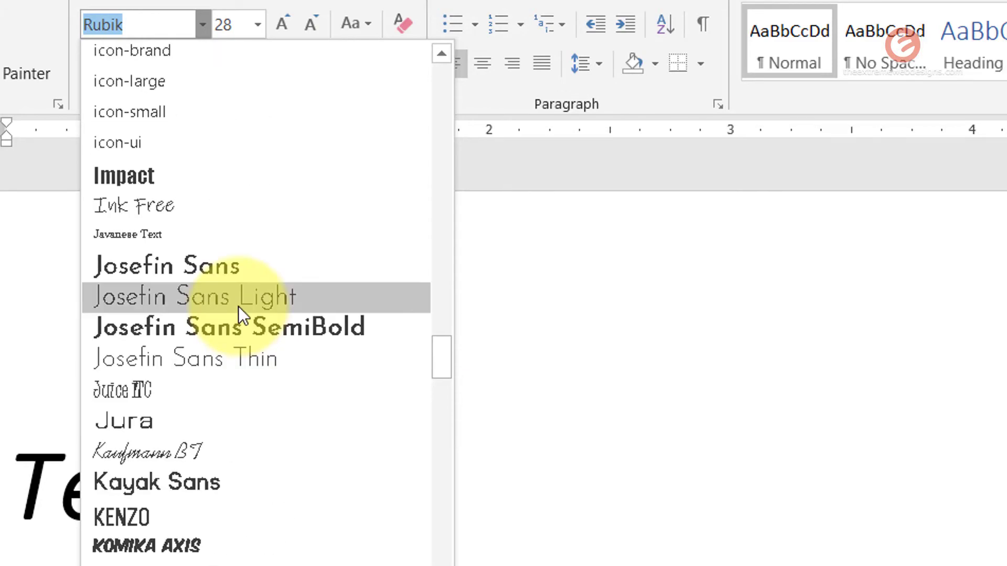
scroll(238, 306, down, 20)
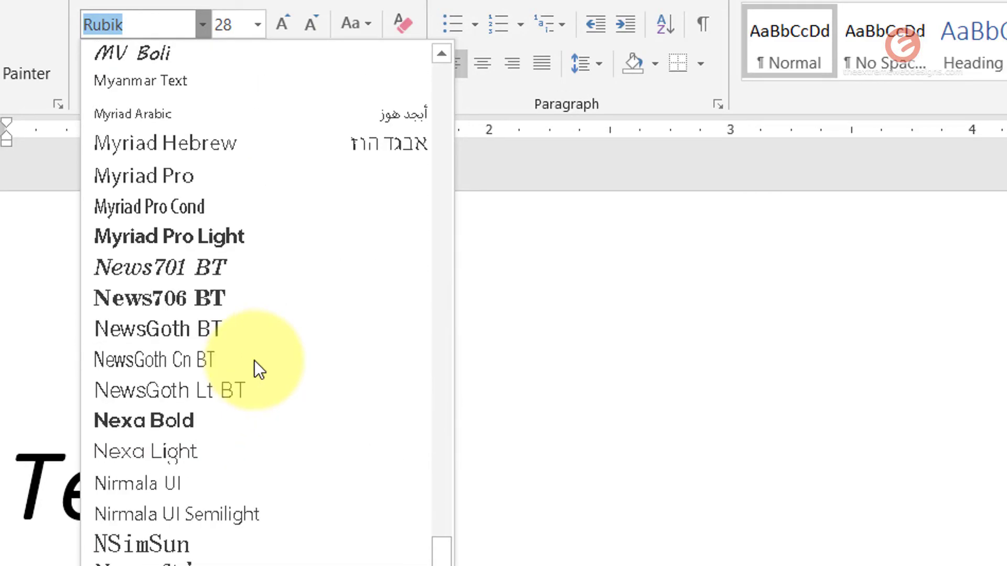
scroll(256, 363, down, 20)
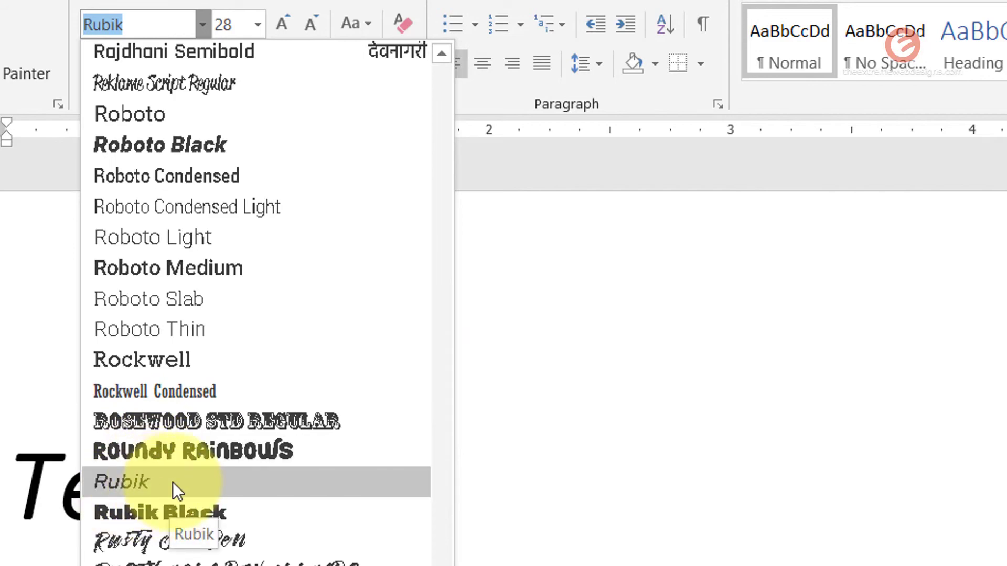
click(568, 430)
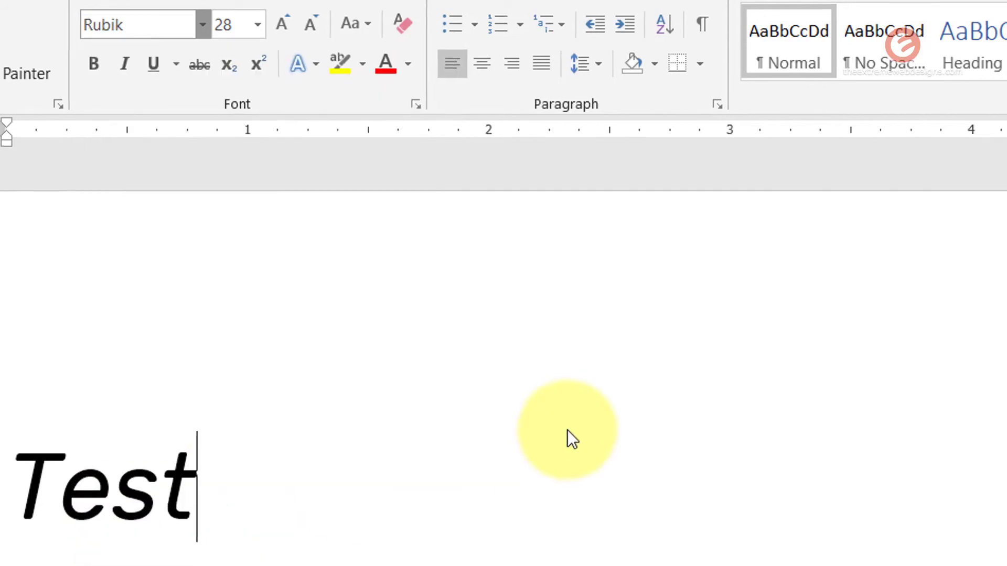